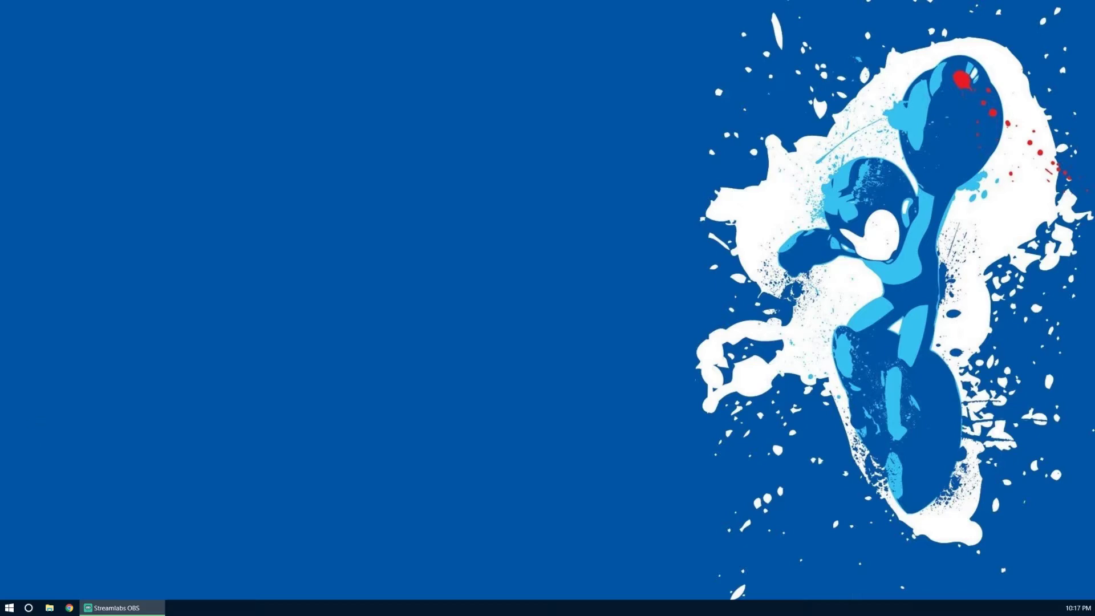
Open the classic Sound control panel's recording device list from Sound settings
click(116, 607)
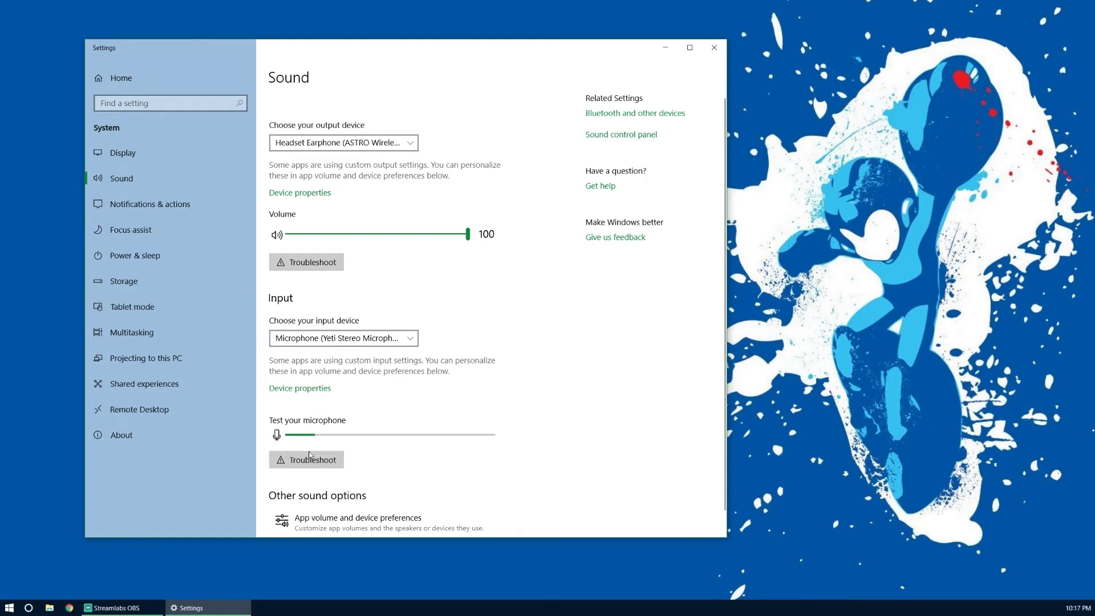
click(607, 135)
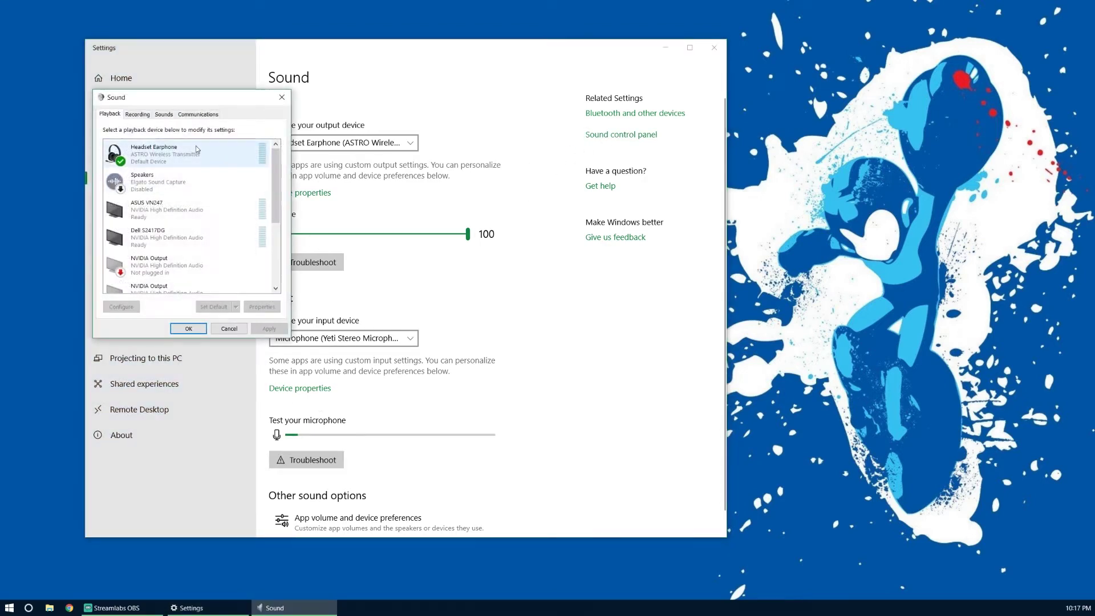
click(137, 114)
scroll(185, 222, down, 3)
Check the Yeti Stereo Microphone entry and its options, then close the Sound panel
click(179, 278)
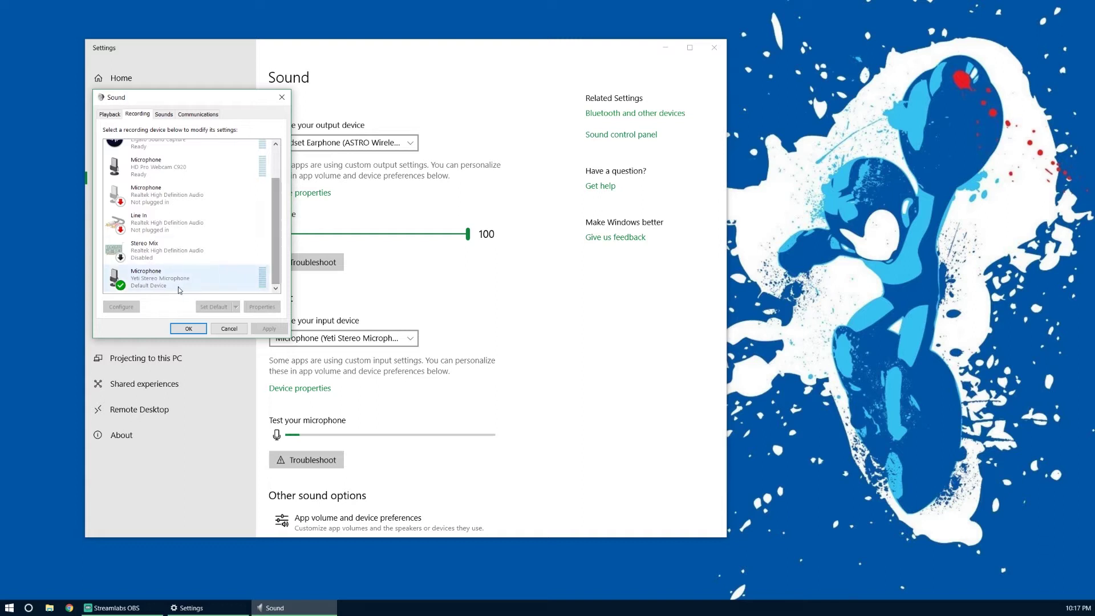
right_click(179, 283)
click(171, 276)
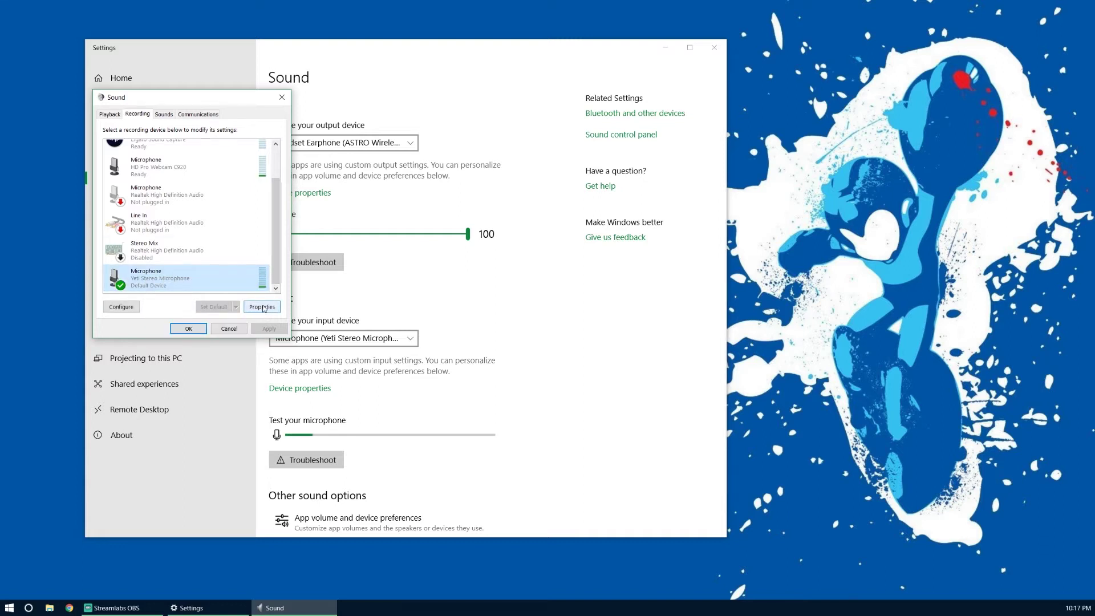
drag(255, 100, 294, 143)
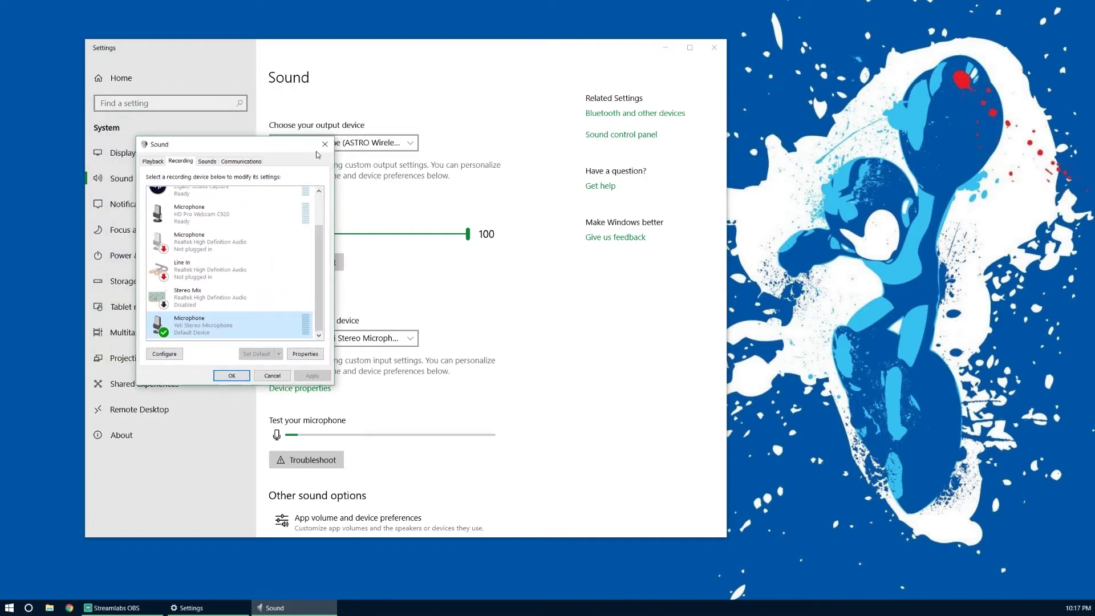
click(321, 141)
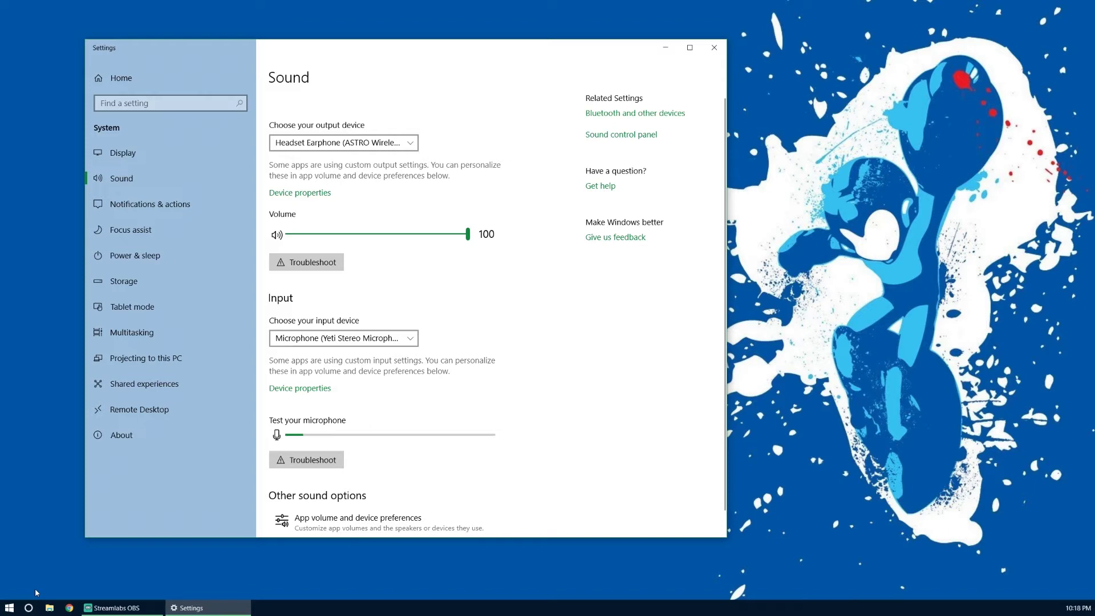
Open Control Panel's Hardware and Sound > Devices and Printers page from Start
click(9, 607)
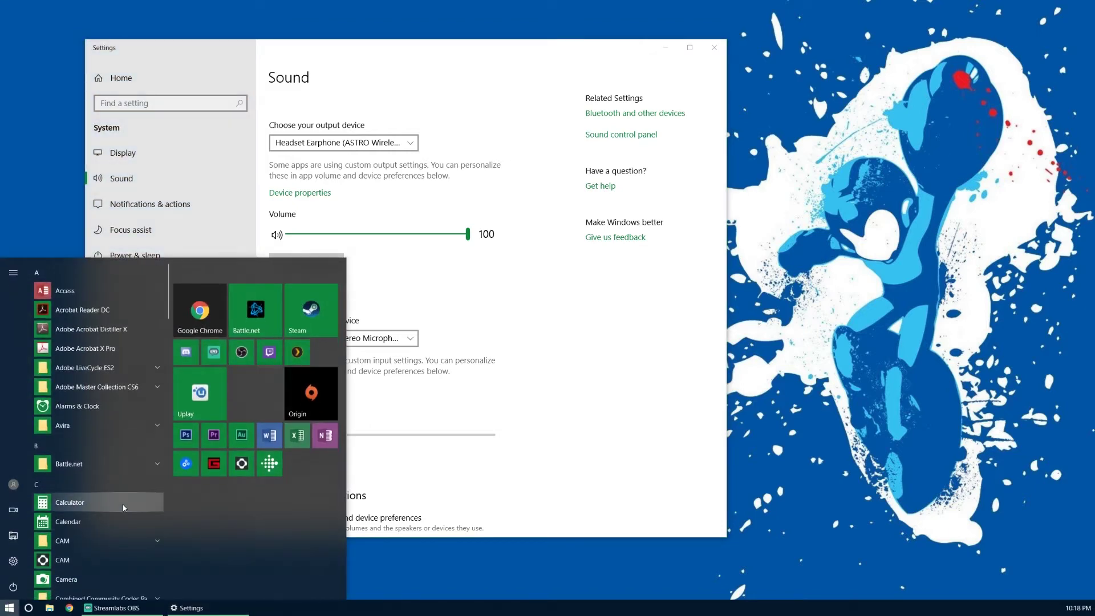
text(con)
click(167, 321)
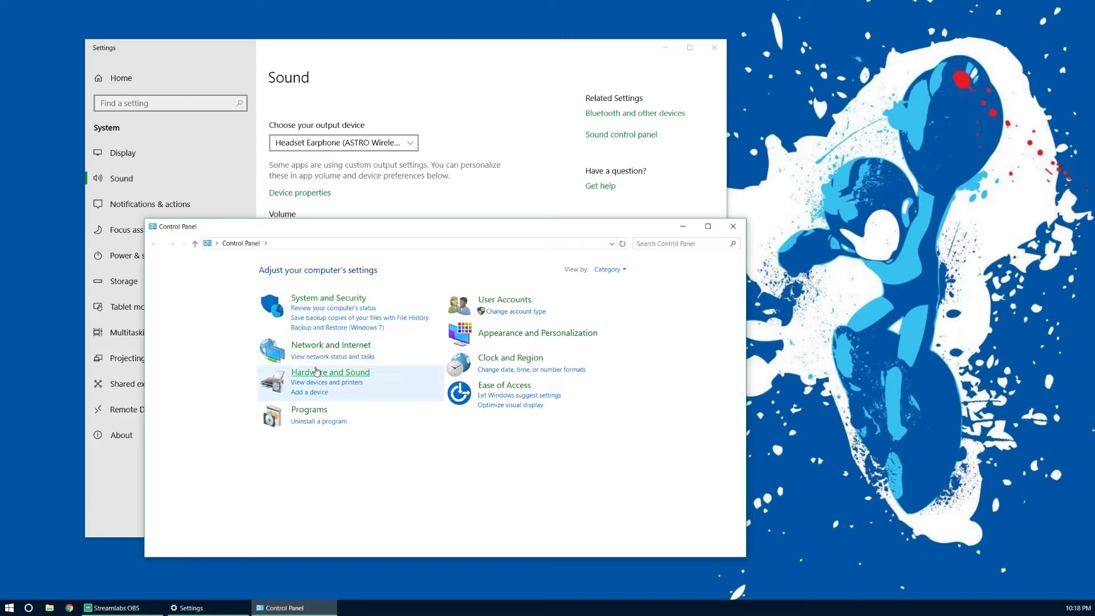
click(331, 373)
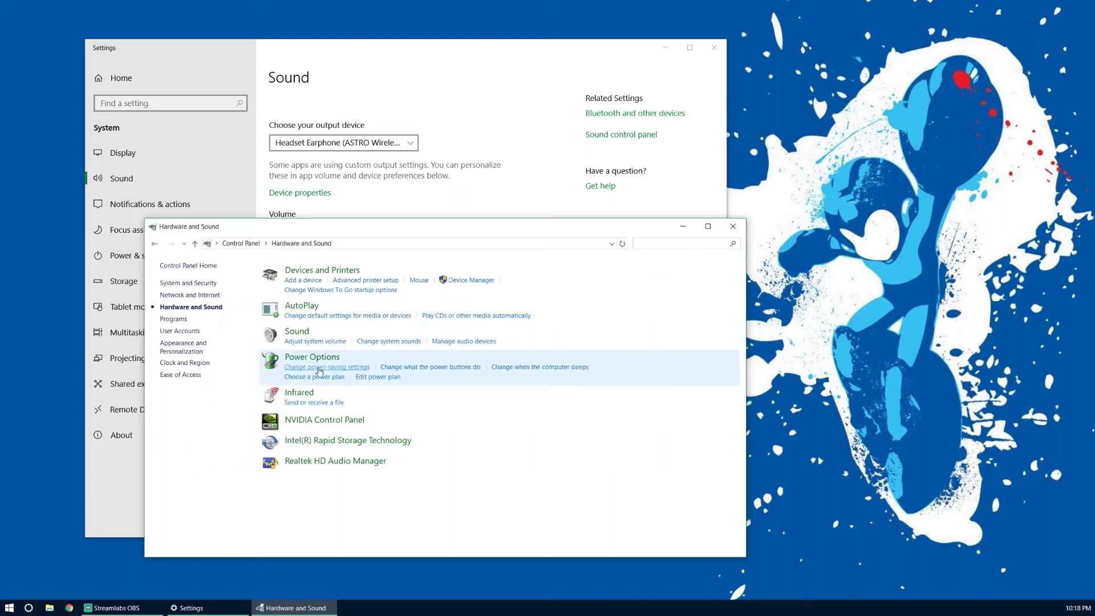
click(321, 271)
right_click(300, 399)
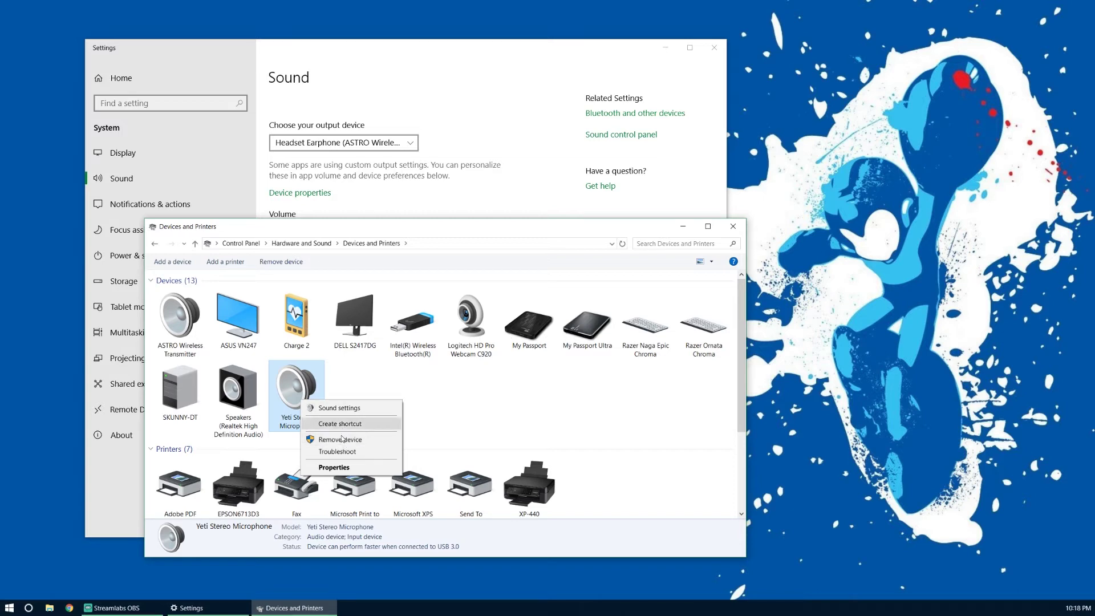
click(344, 467)
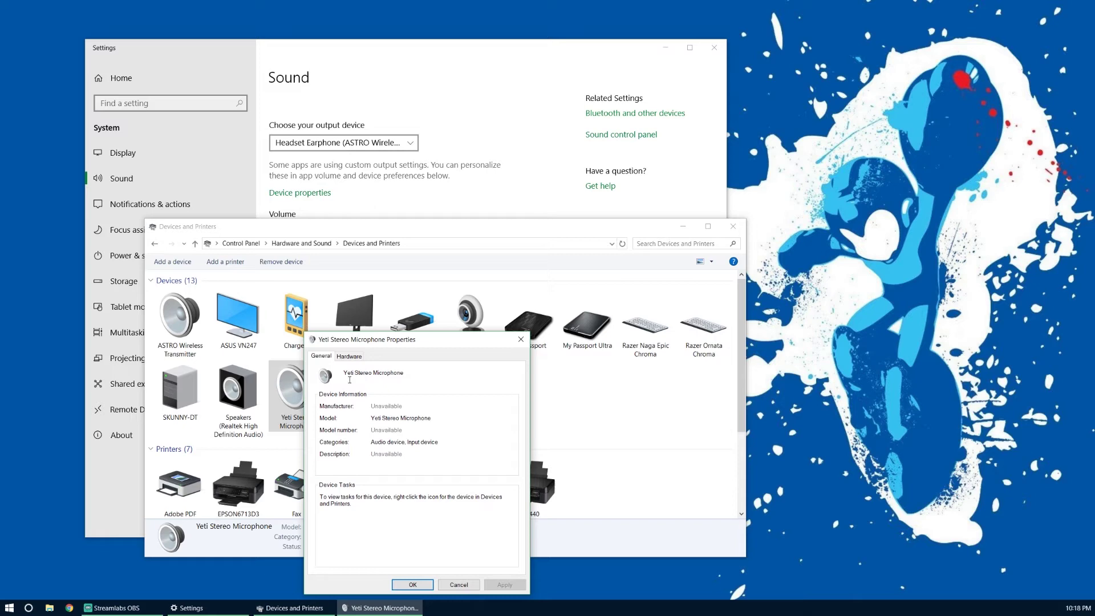
click(521, 339)
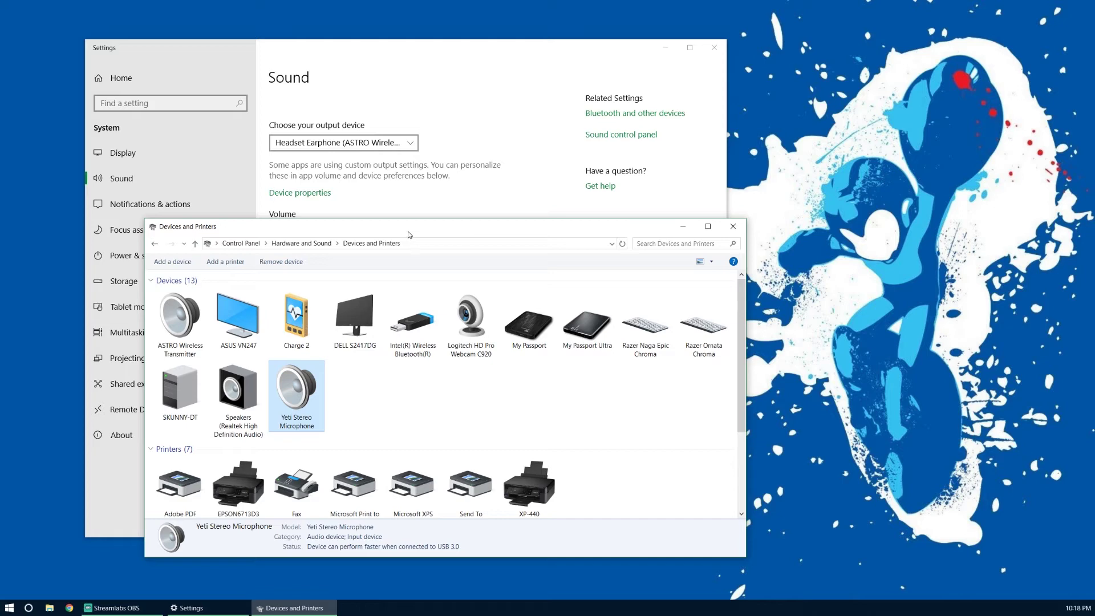
Close Devices and Printers and Settings, then open Microphone privacy settings from Start
click(732, 226)
click(714, 48)
key(super+s)
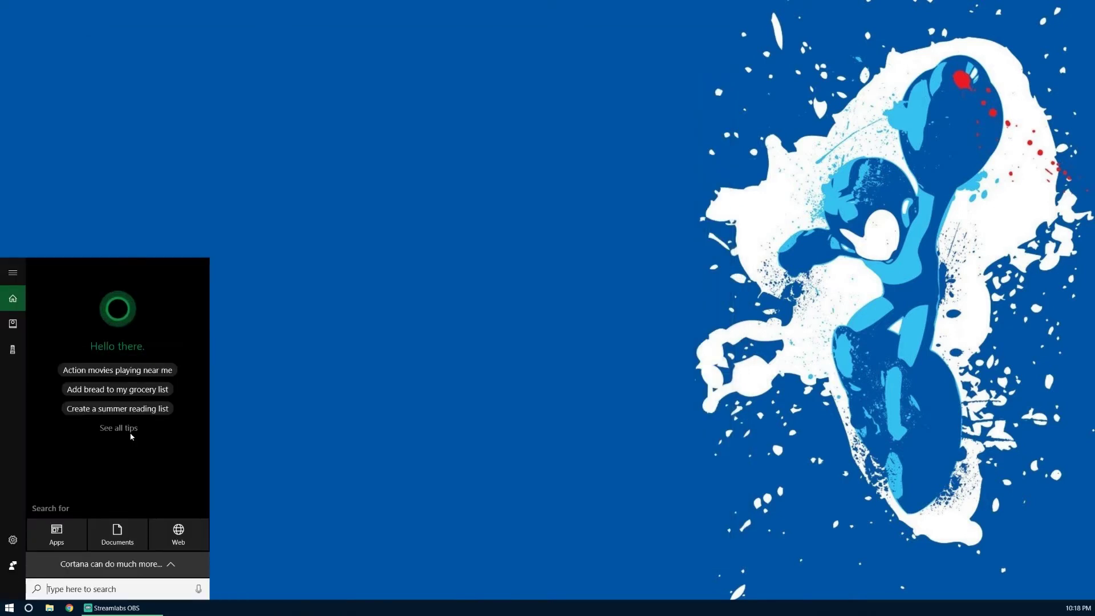
click(373, 481)
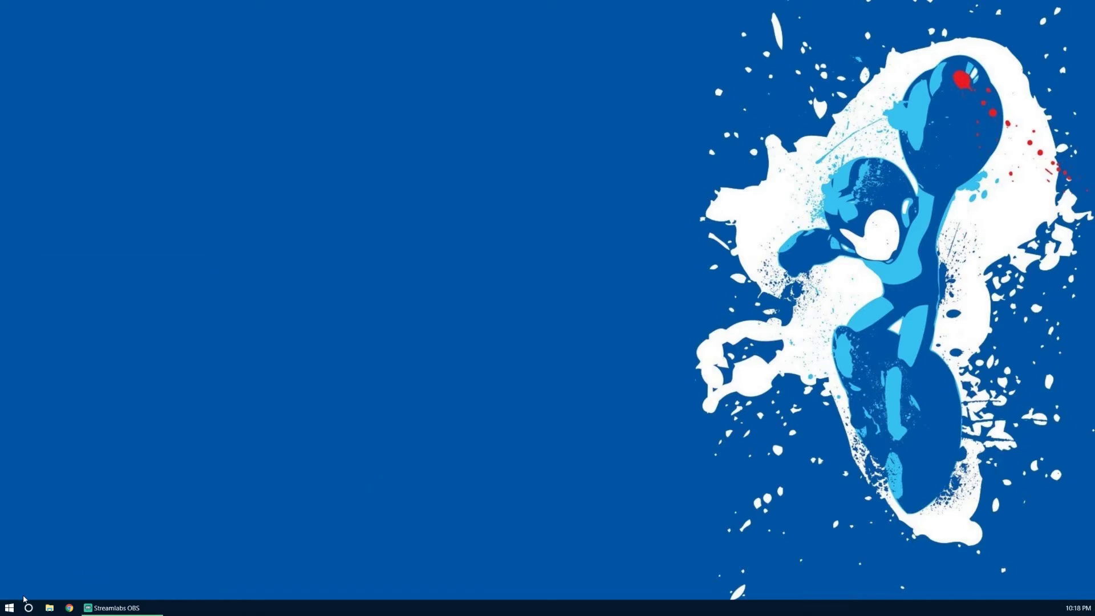
click(9, 607)
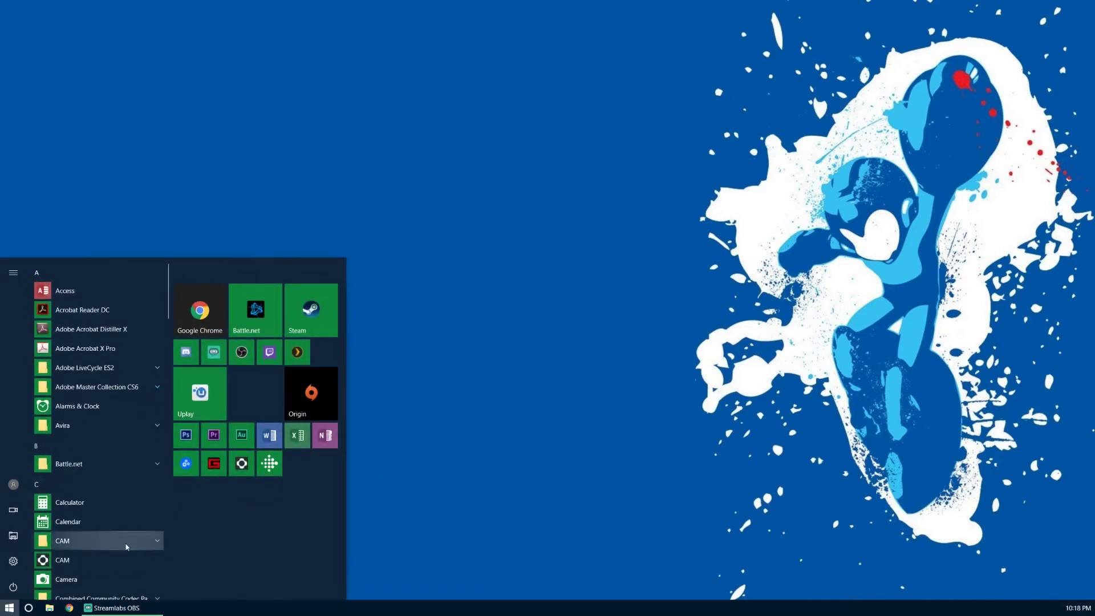
text(mic)
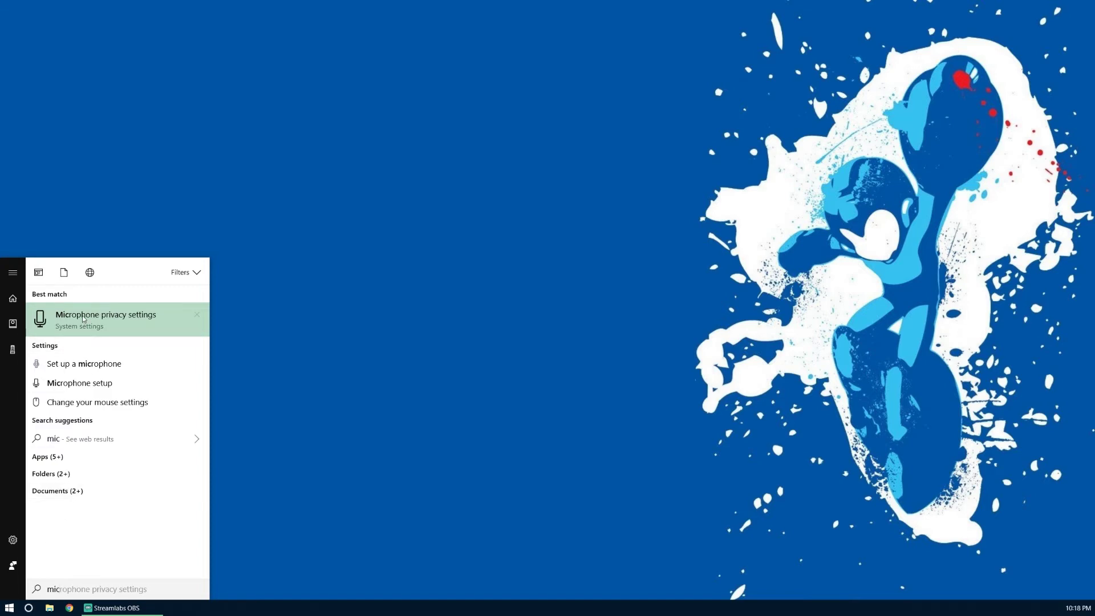
click(84, 319)
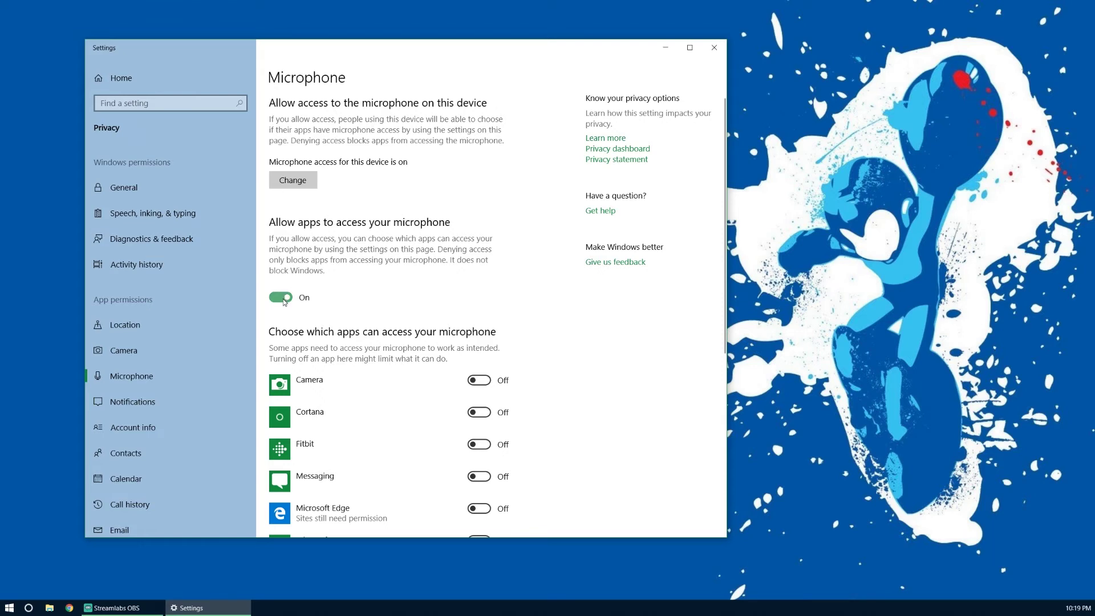
scroll(342, 300, down, 8)
scroll(360, 325, up, 5)
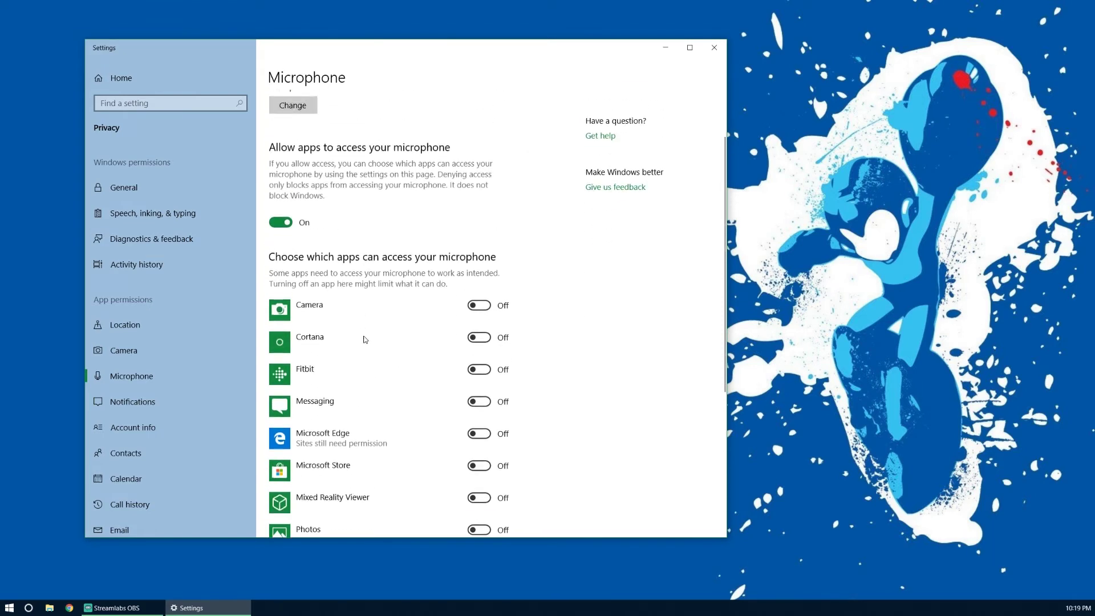
scroll(364, 340, down, 5)
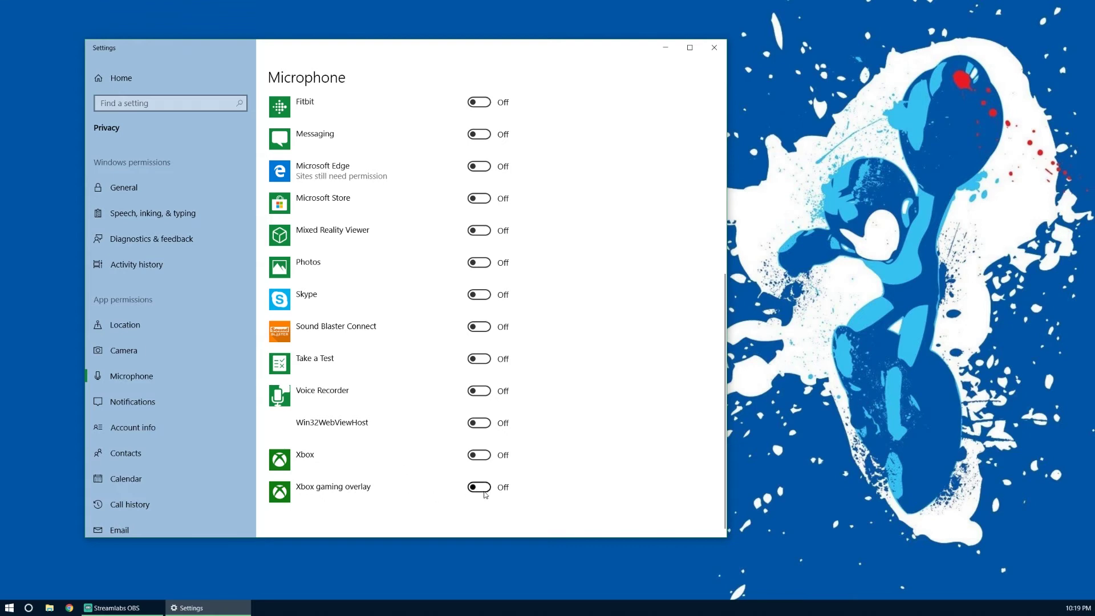
scroll(480, 479, up, 2)
scroll(476, 476, up, 4)
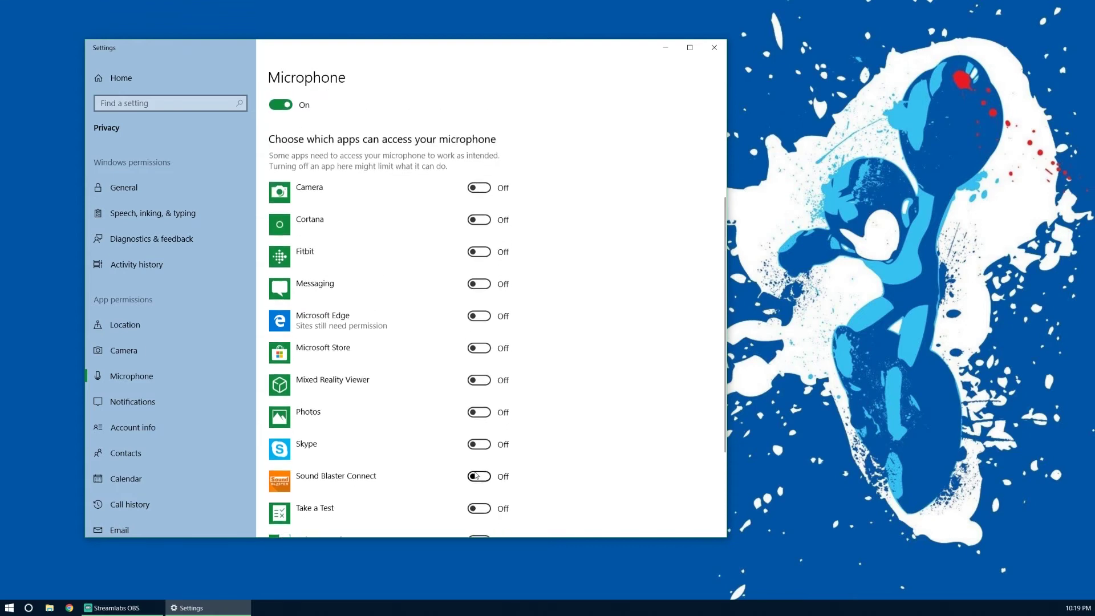
scroll(470, 385, up, 2)
scroll(425, 402, up, 1)
scroll(424, 404, up, 1)
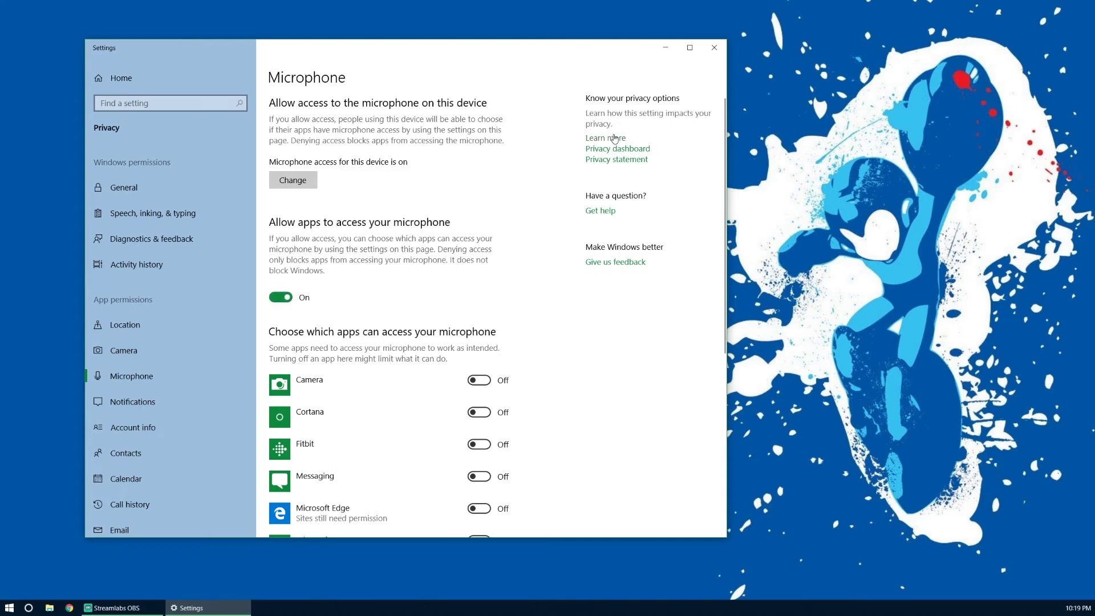
Close the Settings window showing microphone app access turned on
click(715, 46)
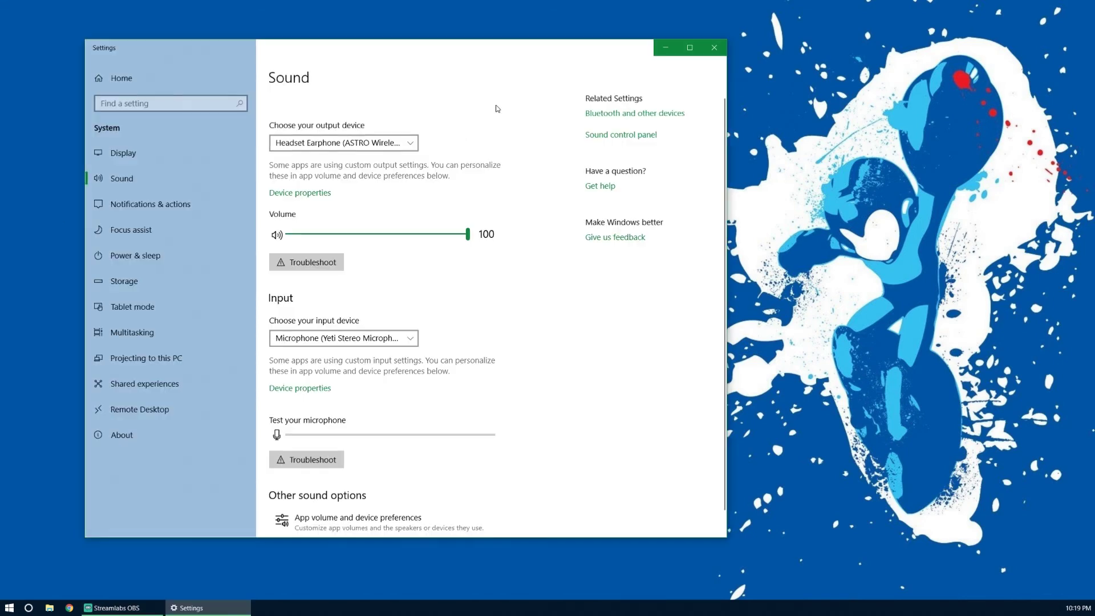
Select the Yeti Stereo Microphone in the Sound panel's recording devices to watch its level meter
click(621, 135)
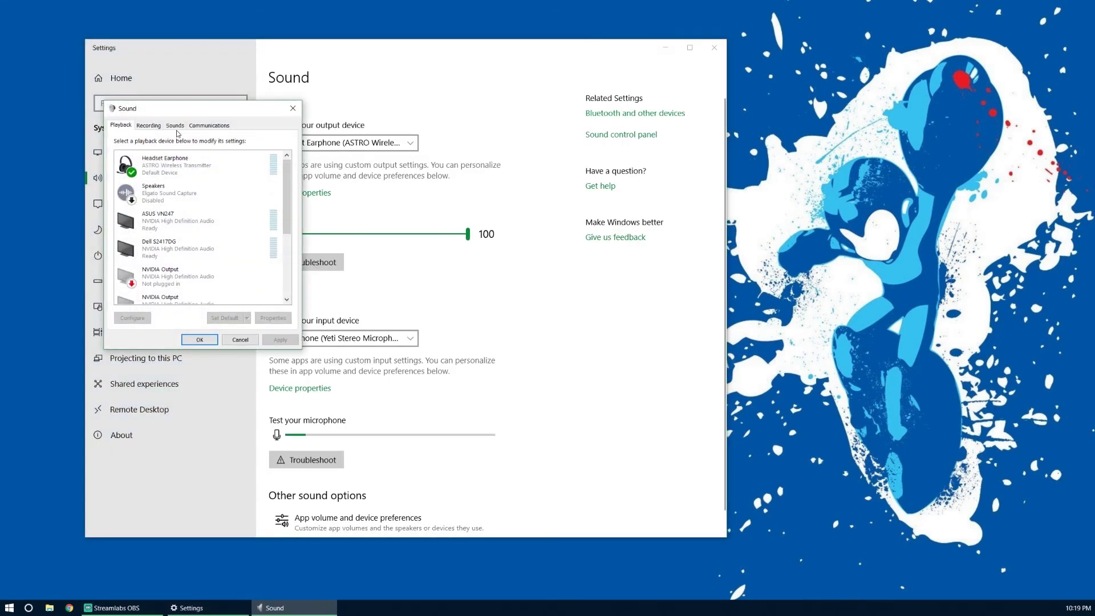
click(148, 125)
drag(287, 206, 288, 282)
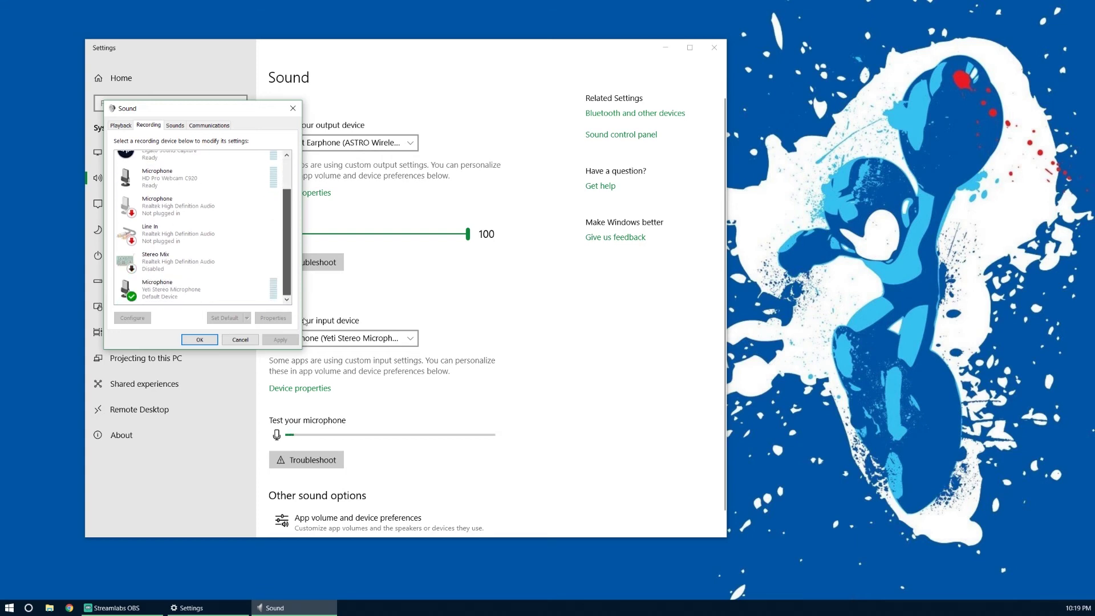
click(197, 290)
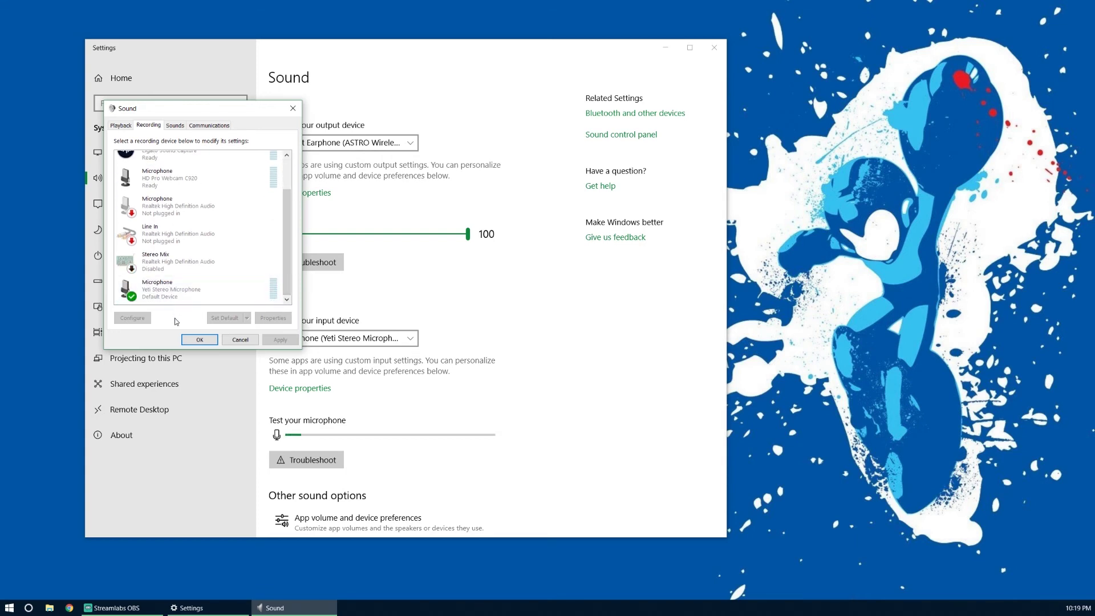
drag(202, 112, 123, 209)
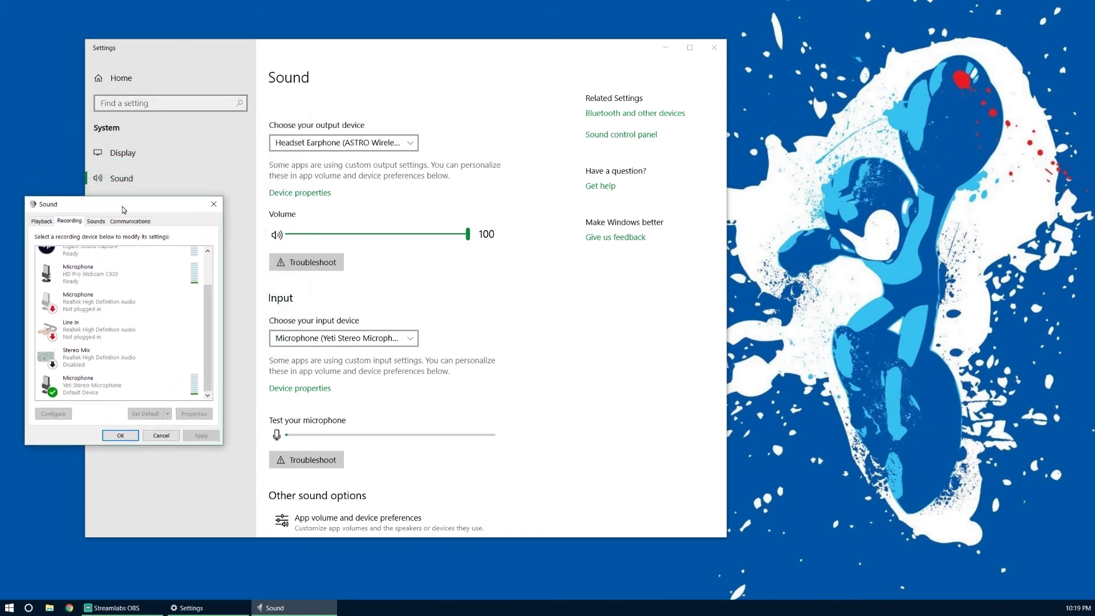